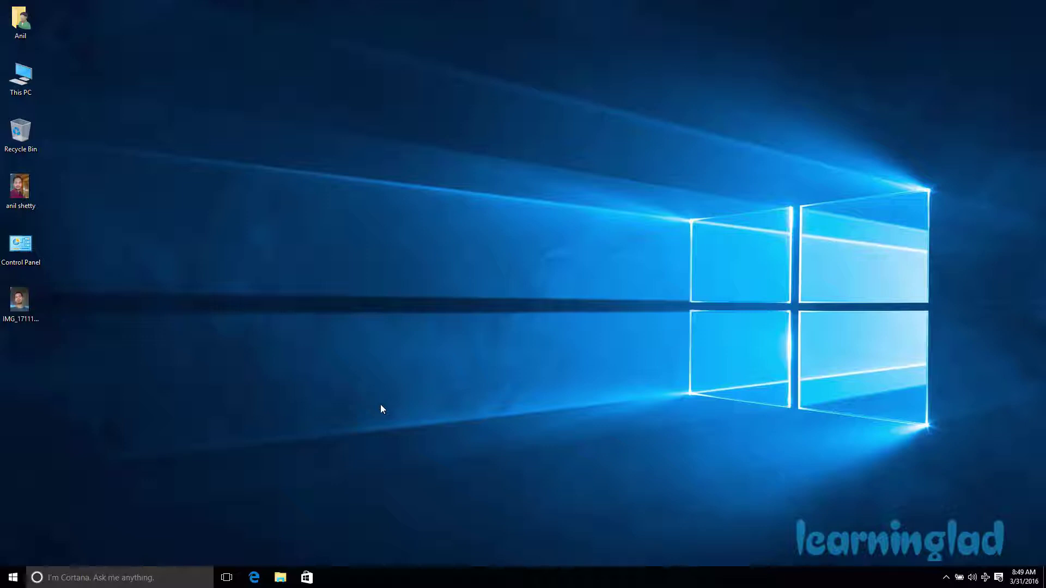
# Step: Launch Settings from the Start menu and go to the Accounts page
pyautogui.click(11, 583)
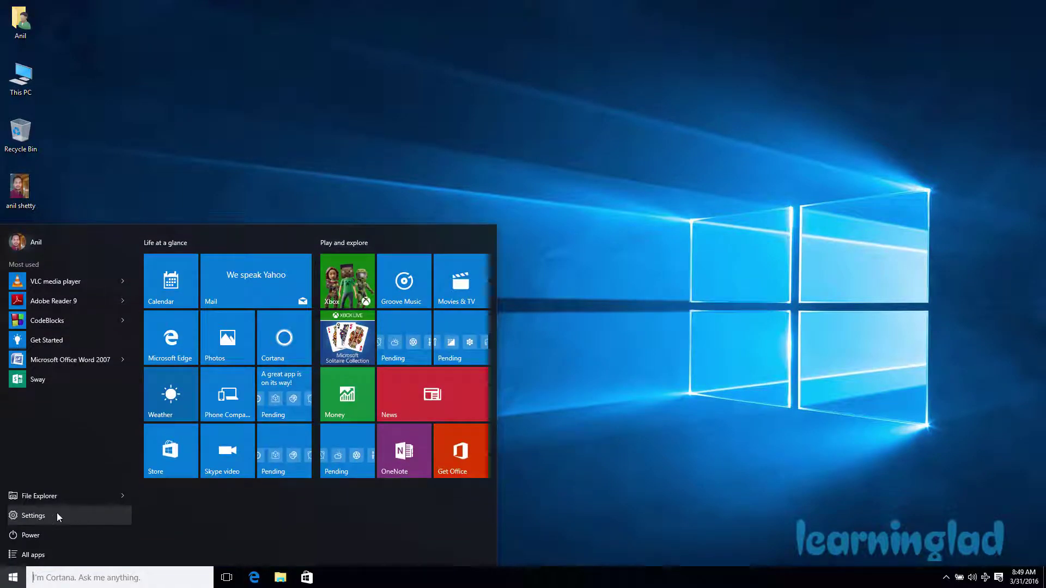
pyautogui.click(74, 516)
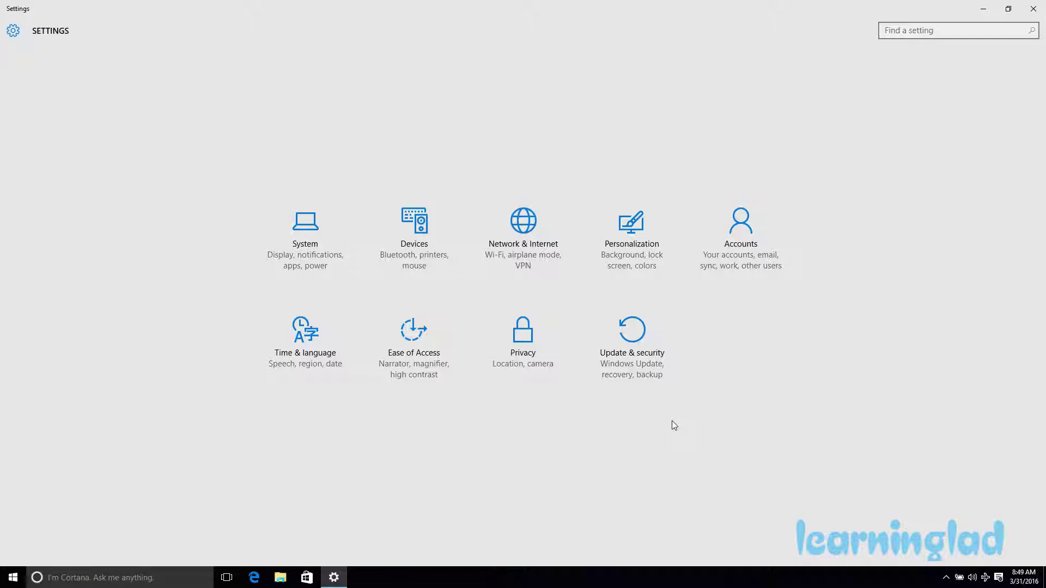
pyautogui.click(760, 268)
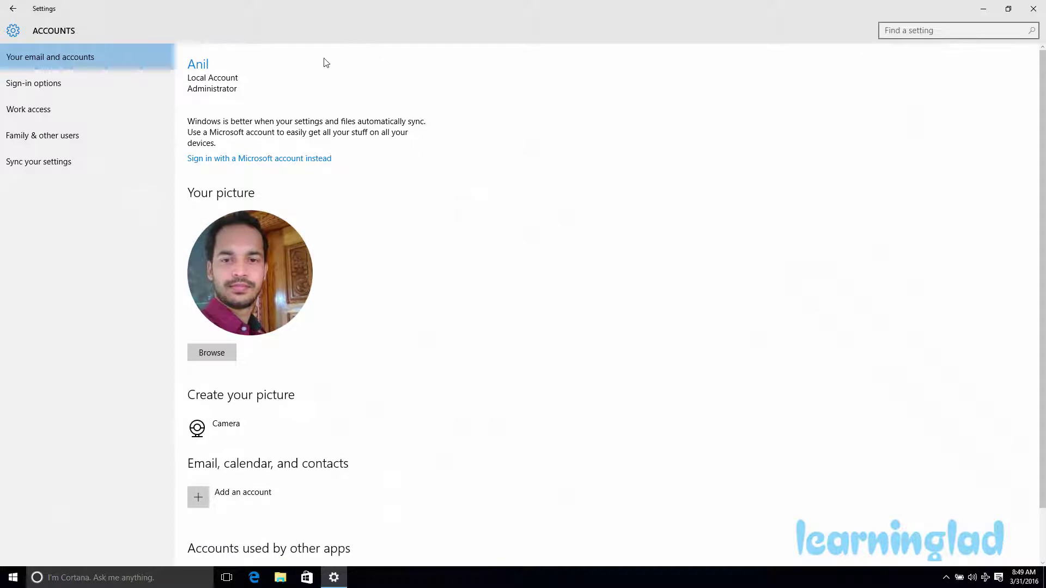
# Step: Switch to the Sign-in options page in the Accounts pane
pyautogui.click(124, 90)
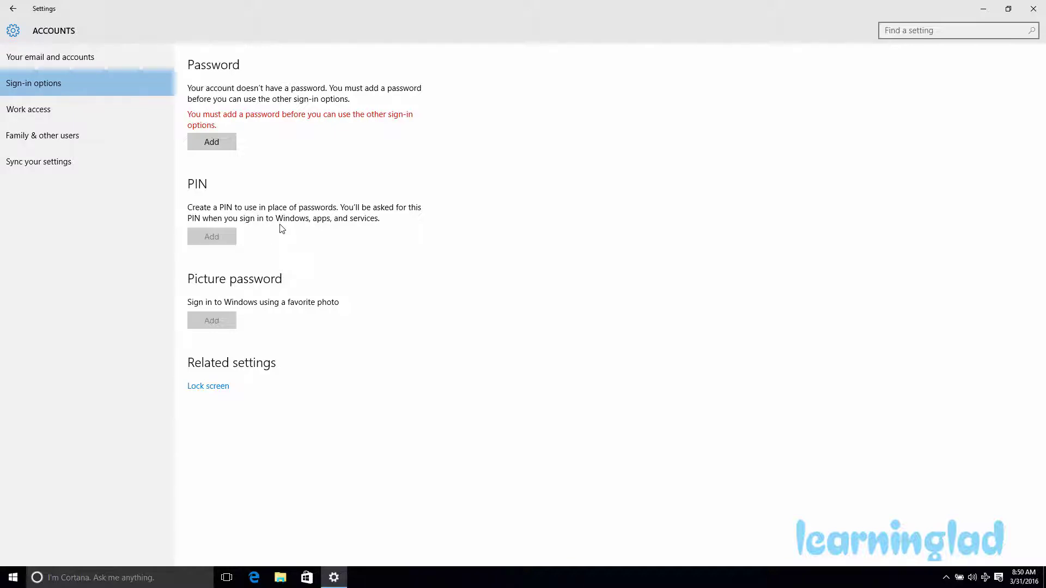
# Step: Add an account password, retype it, set the hint 'my love', and finish
pyautogui.click(212, 142)
pyautogui.press('Tab')
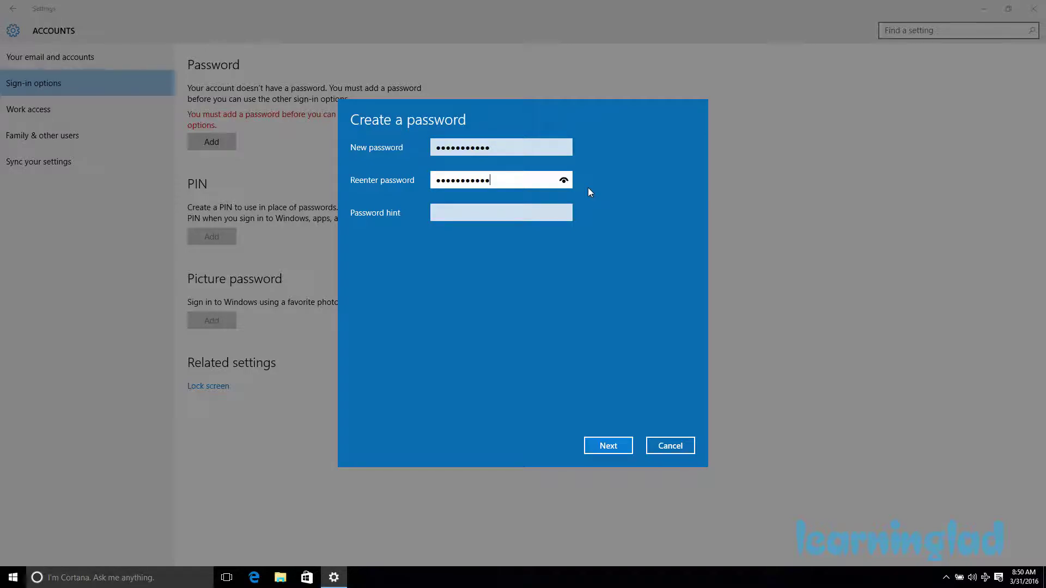
pyautogui.press('Tab')
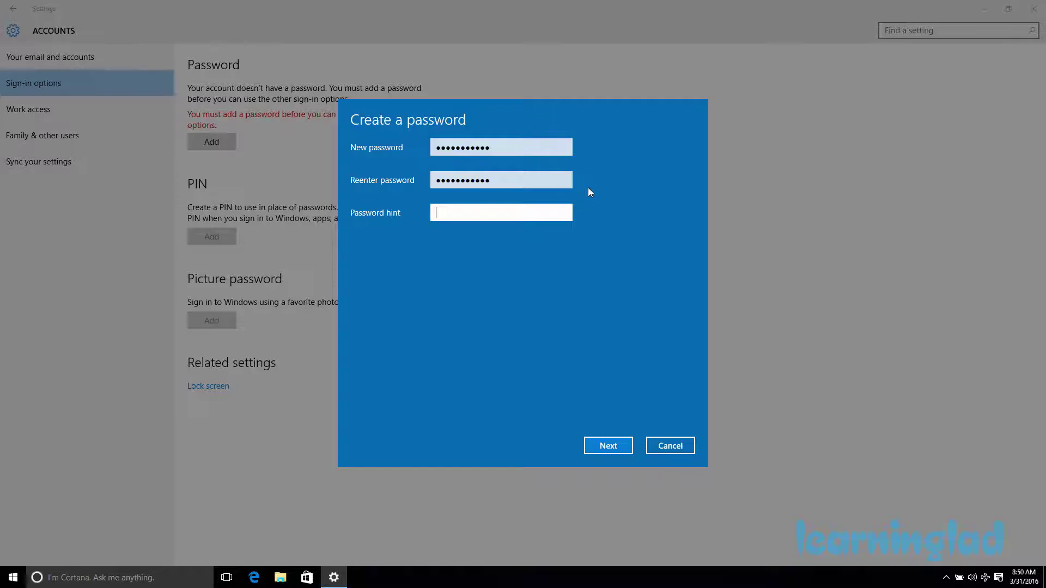
pyautogui.write('my love')
pyautogui.click(614, 446)
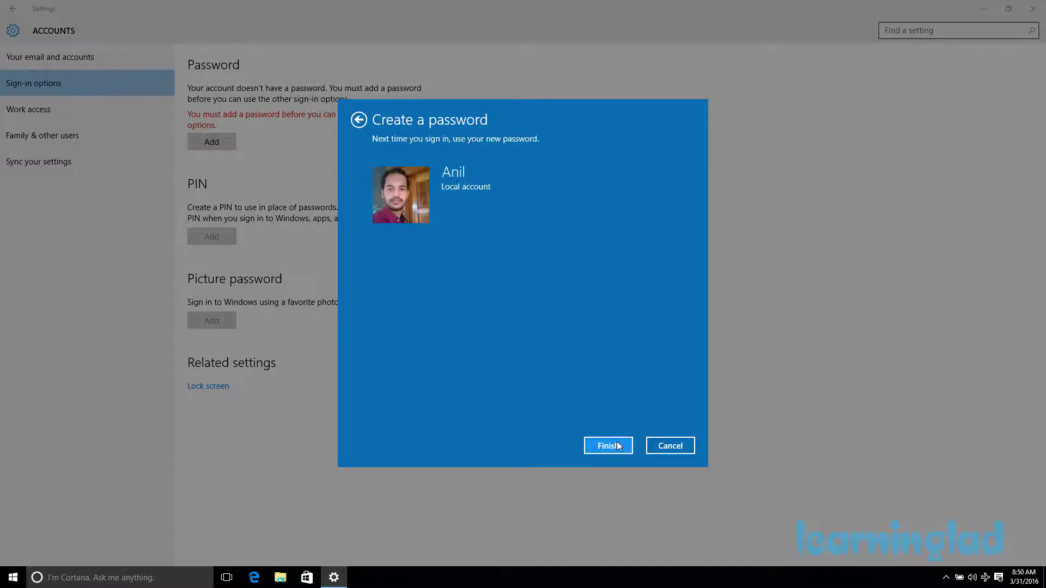
pyautogui.click(618, 446)
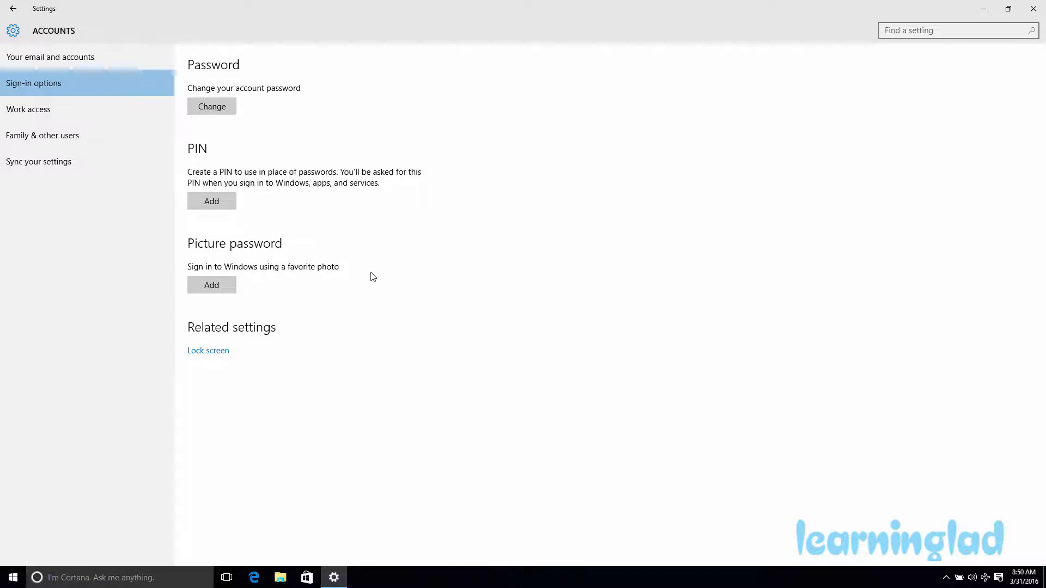
# Step: Start adding a picture password and verify it with the account password
pyautogui.click(231, 294)
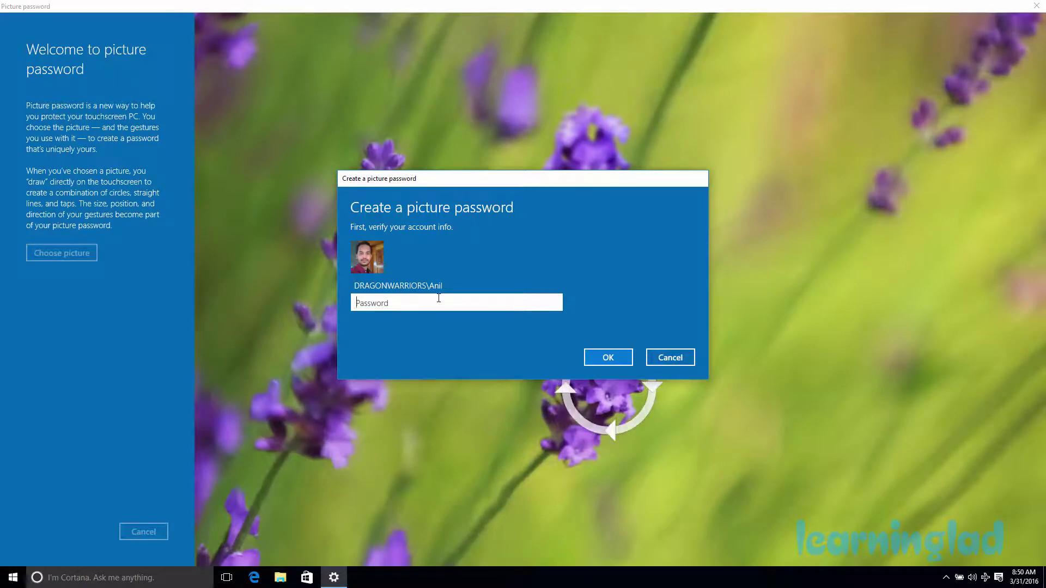
pyautogui.write('***********')
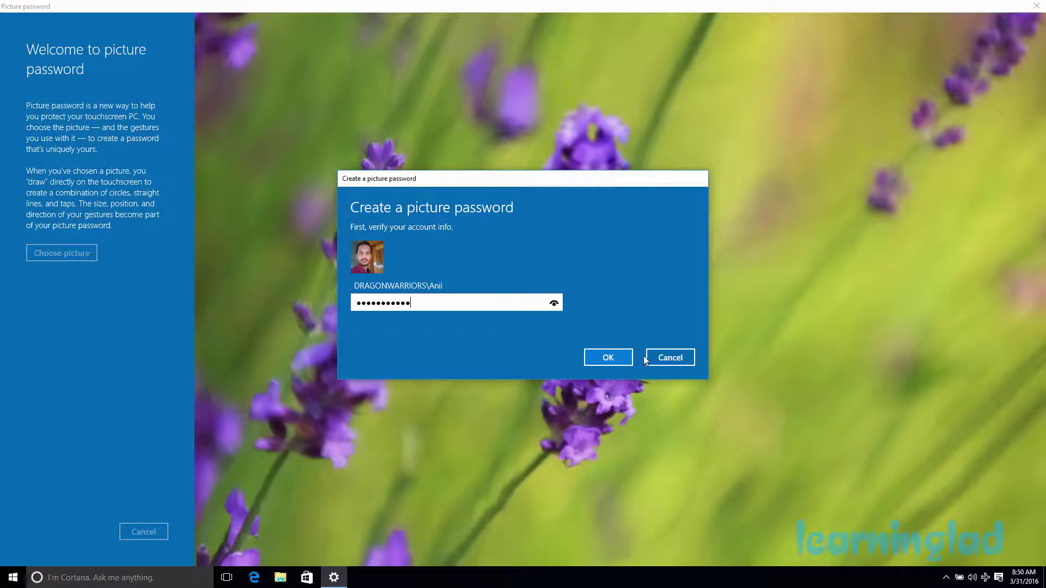
pyautogui.click(608, 358)
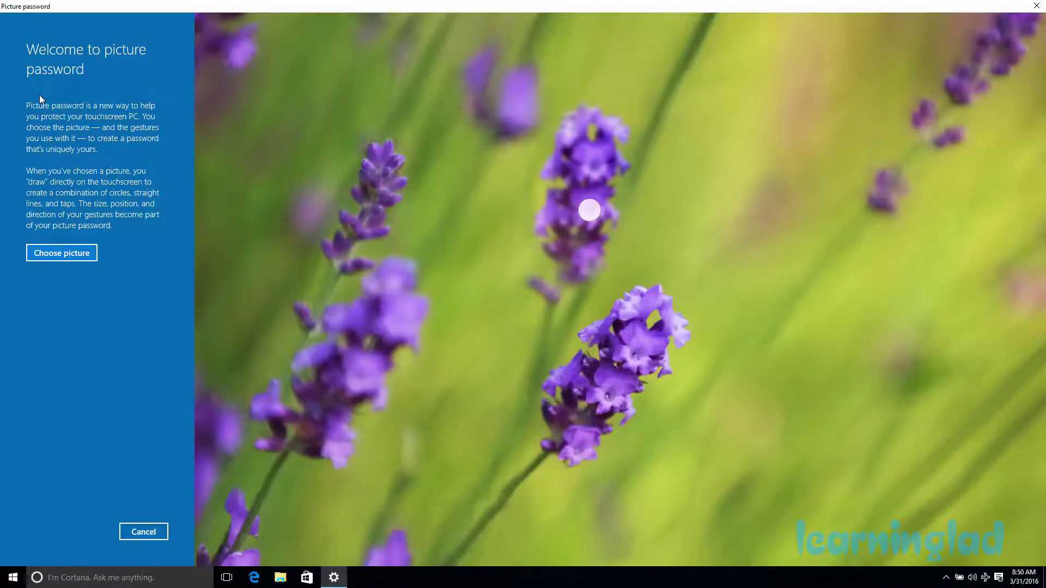
# Step: Load IMG_171115_095327 from the Desktop and accept it as the picture-password photo
pyautogui.click(85, 258)
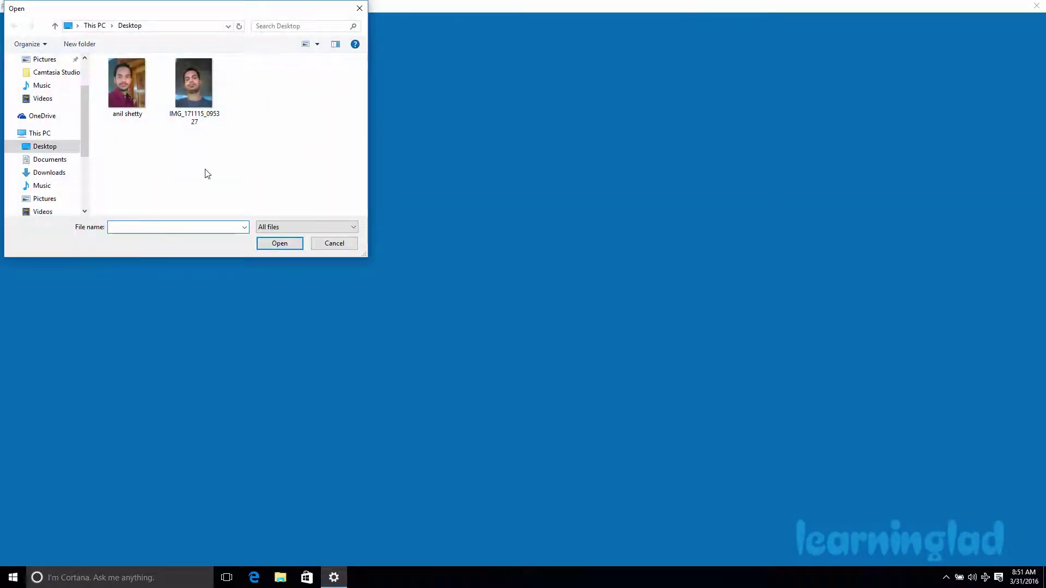
pyautogui.click(201, 109)
pyautogui.click(276, 244)
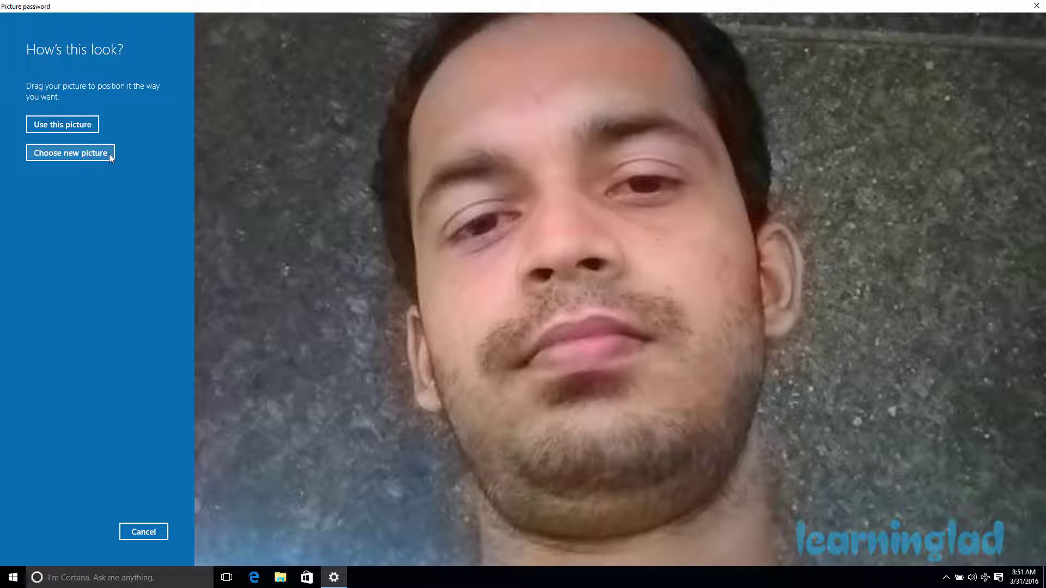
pyautogui.click(80, 126)
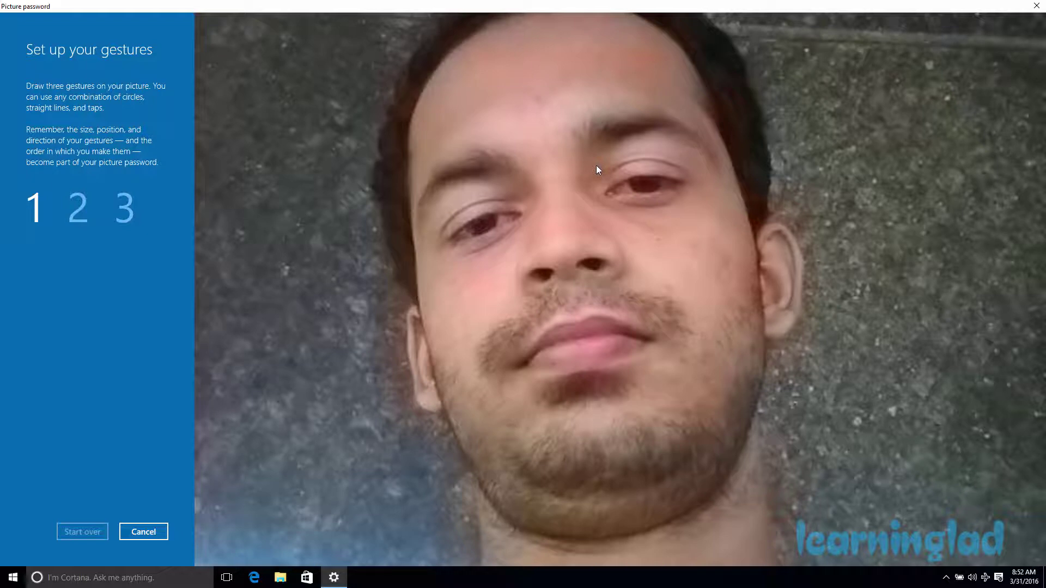
# Step: Tap the left eye, right eye and nose as gestures, then repeat them to confirm
pyautogui.click(480, 224)
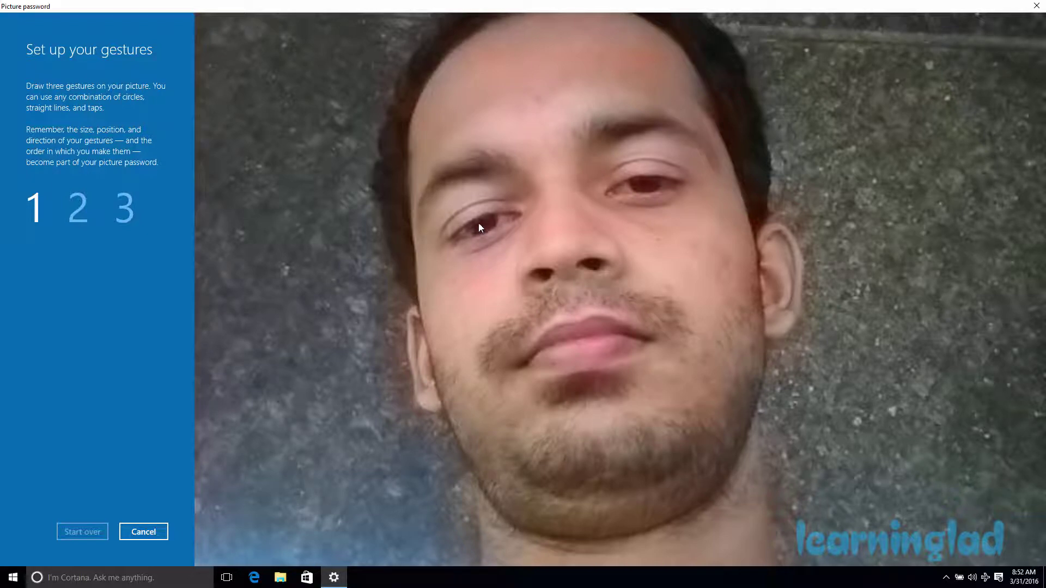
pyautogui.click(645, 182)
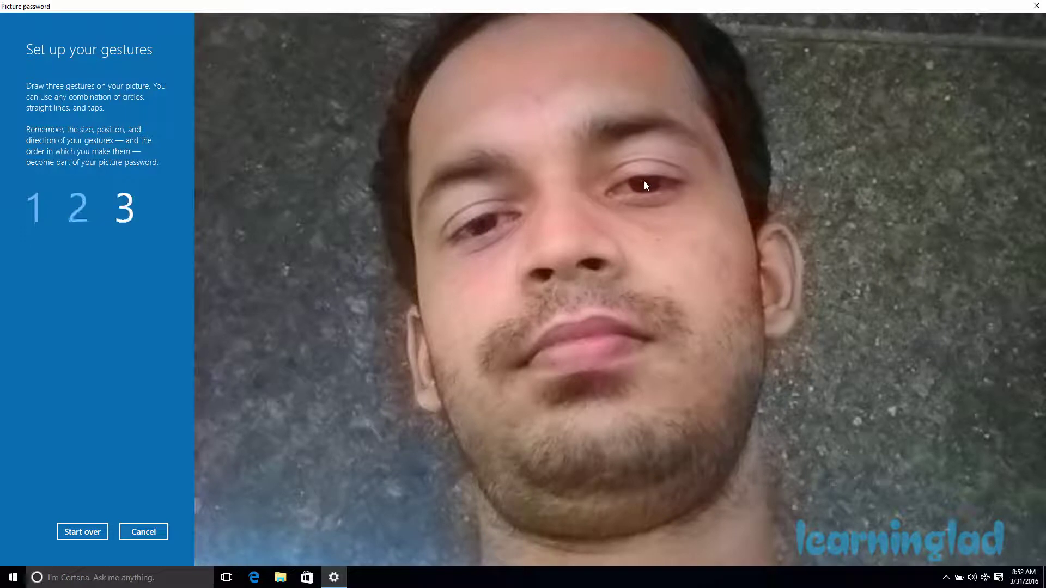
pyautogui.click(561, 256)
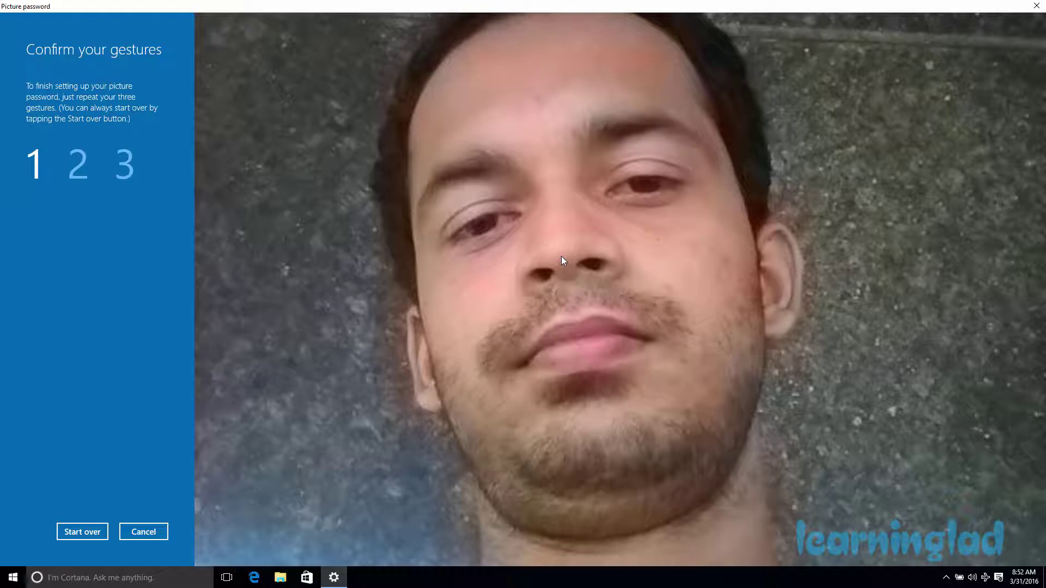
pyautogui.click(479, 222)
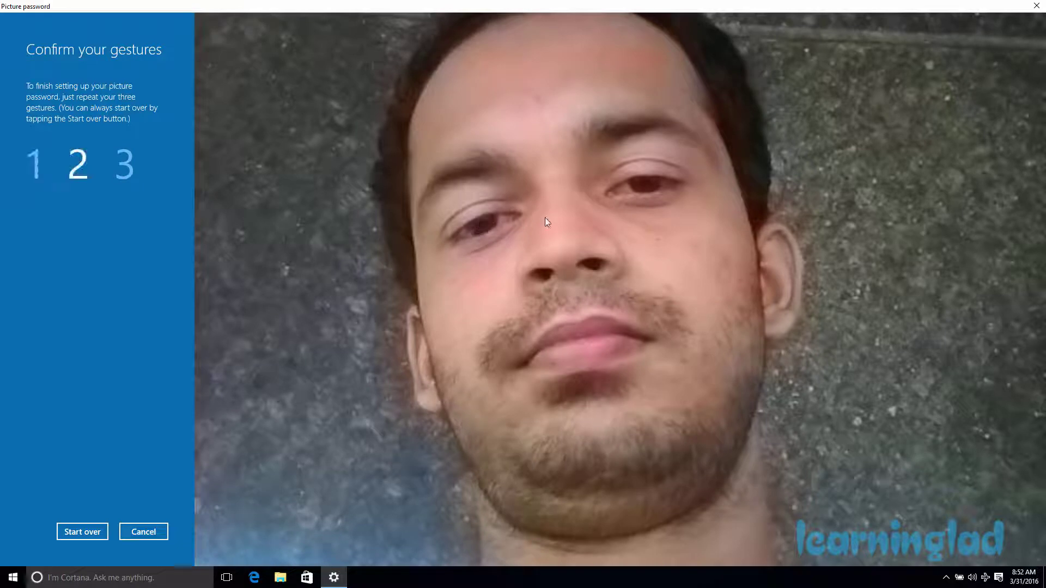
pyautogui.click(645, 180)
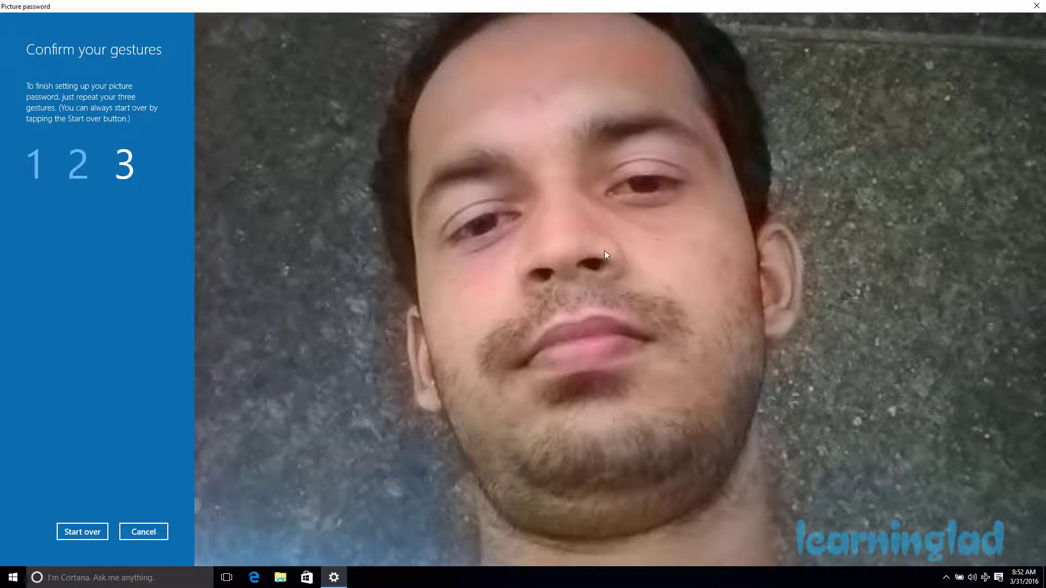
pyautogui.click(563, 254)
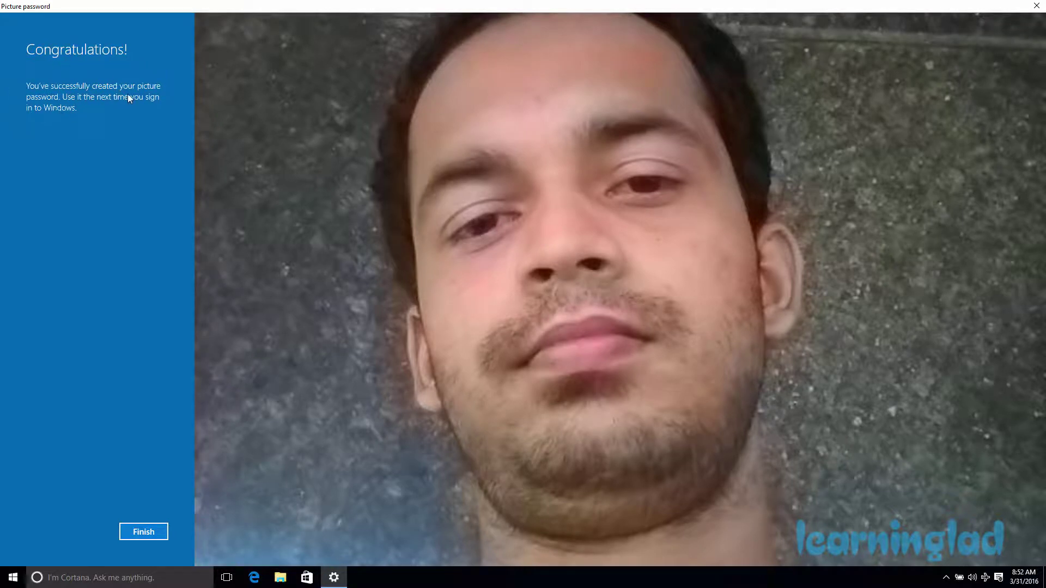
# Step: Finish the picture password setup, take Settings off full screen, and close it
pyautogui.click(151, 538)
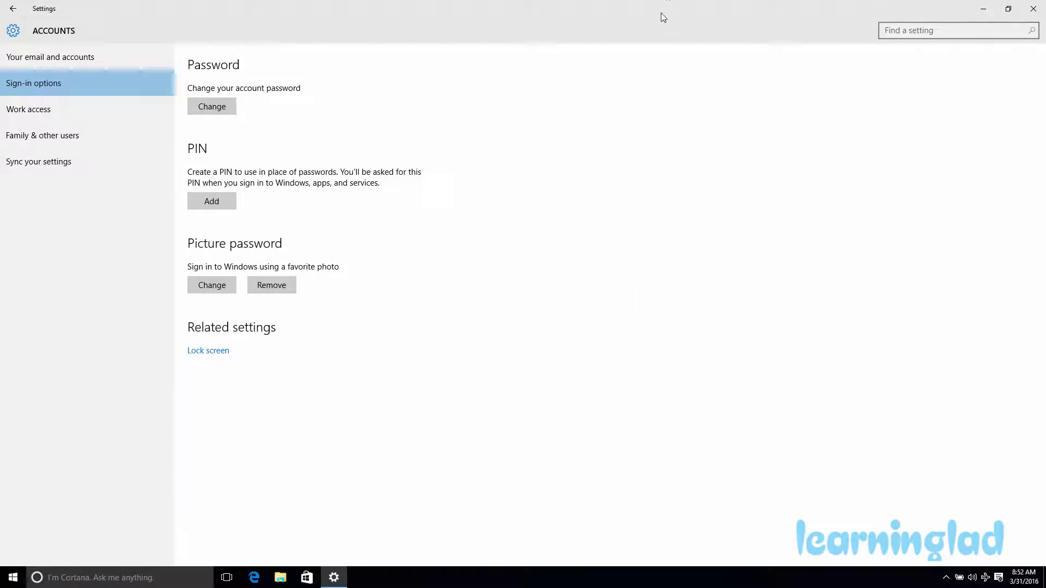
pyautogui.moveTo(661, 12); pyautogui.dragTo(636, 50)
pyautogui.click(837, 50)
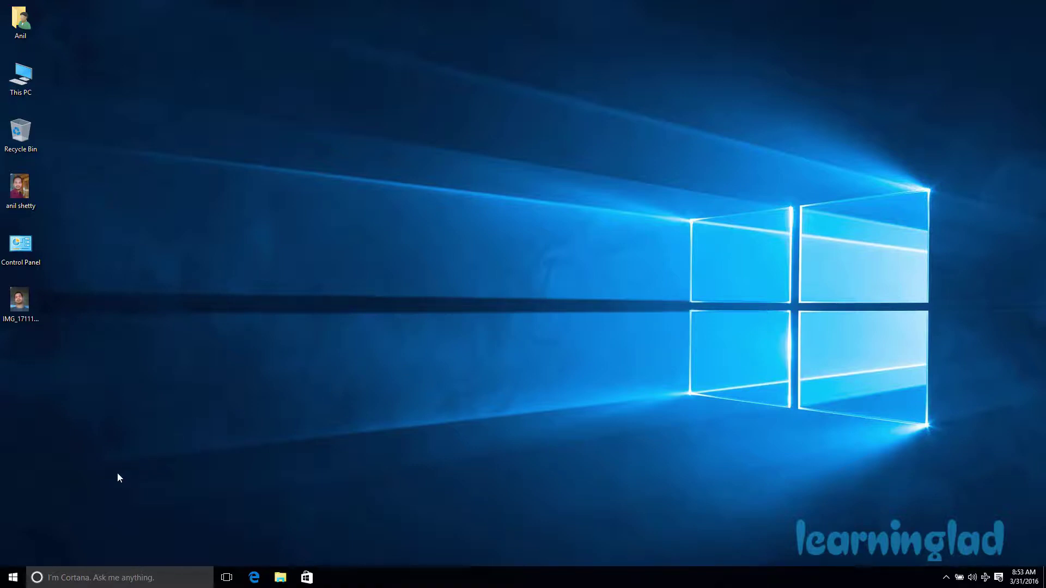
# Step: Reopen Settings maximized and navigate to Accounts > Sign-in options
pyautogui.click(13, 578)
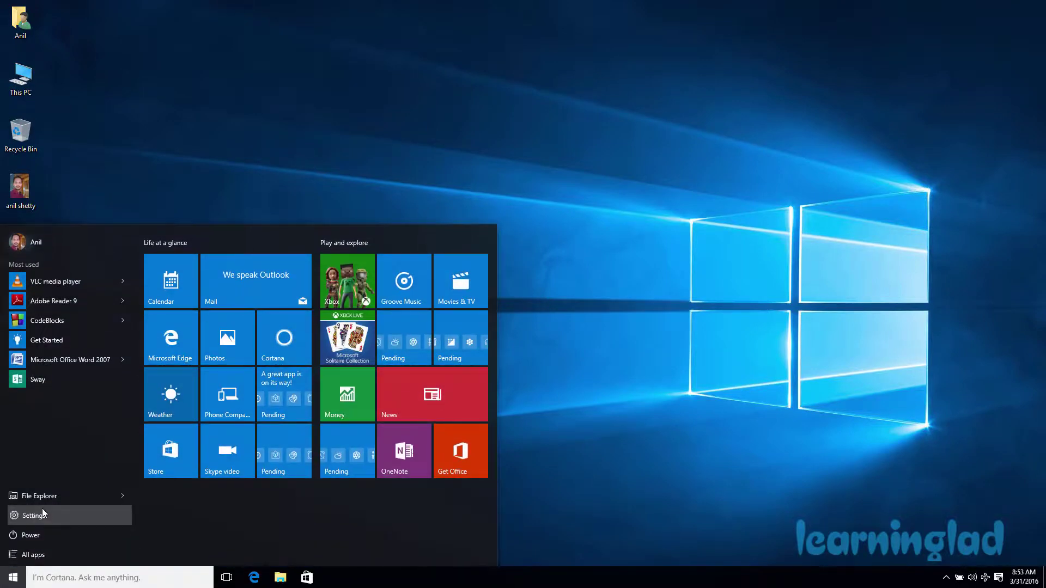
pyautogui.click(41, 514)
pyautogui.doubleClick(619, 48)
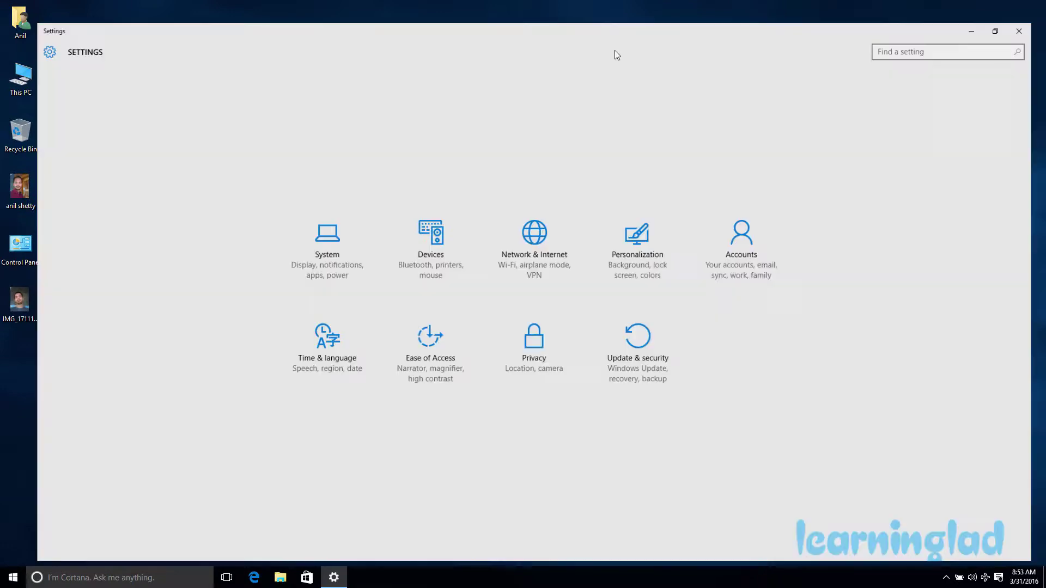
pyautogui.click(765, 233)
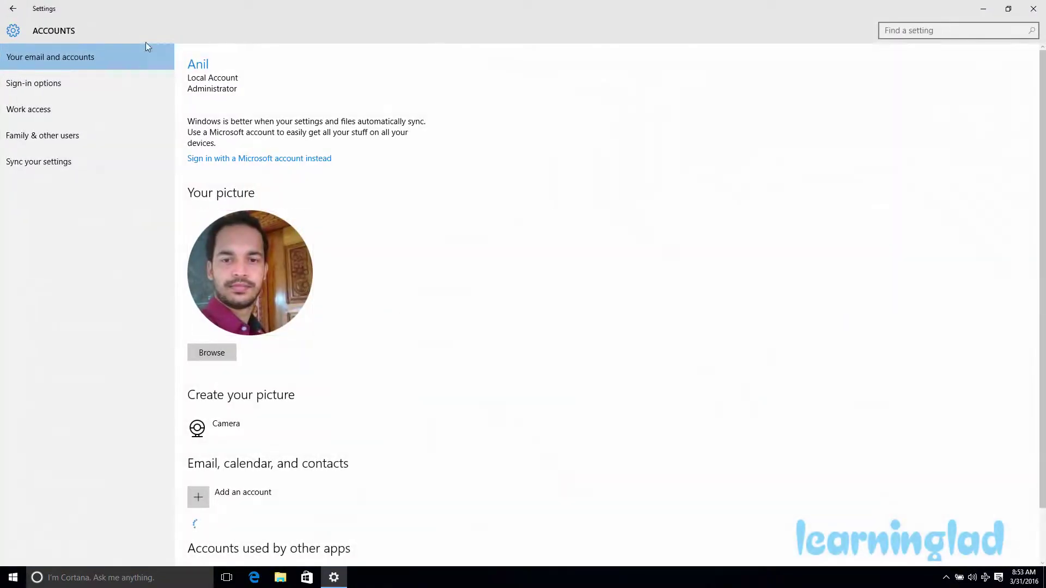
pyautogui.click(53, 83)
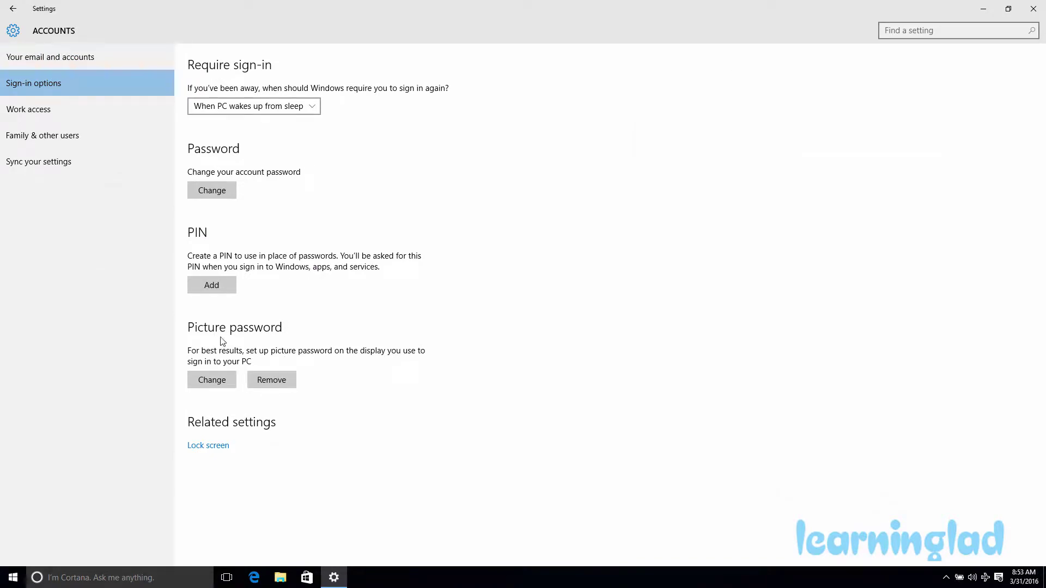
# Step: Start changing the picture password and verify with the account password
pyautogui.click(212, 380)
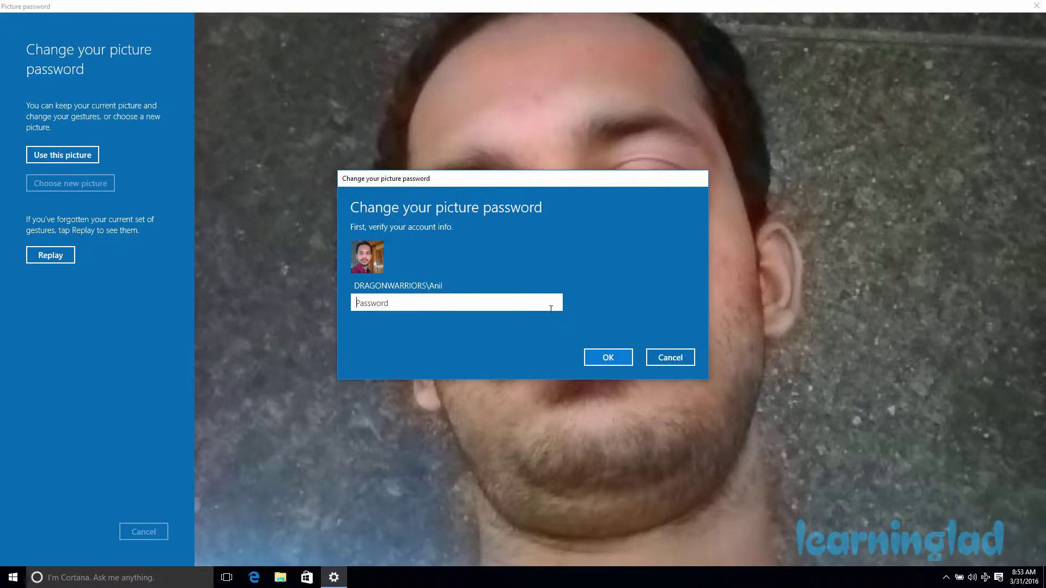
pyautogui.write('•••••••••••')
pyautogui.click(608, 361)
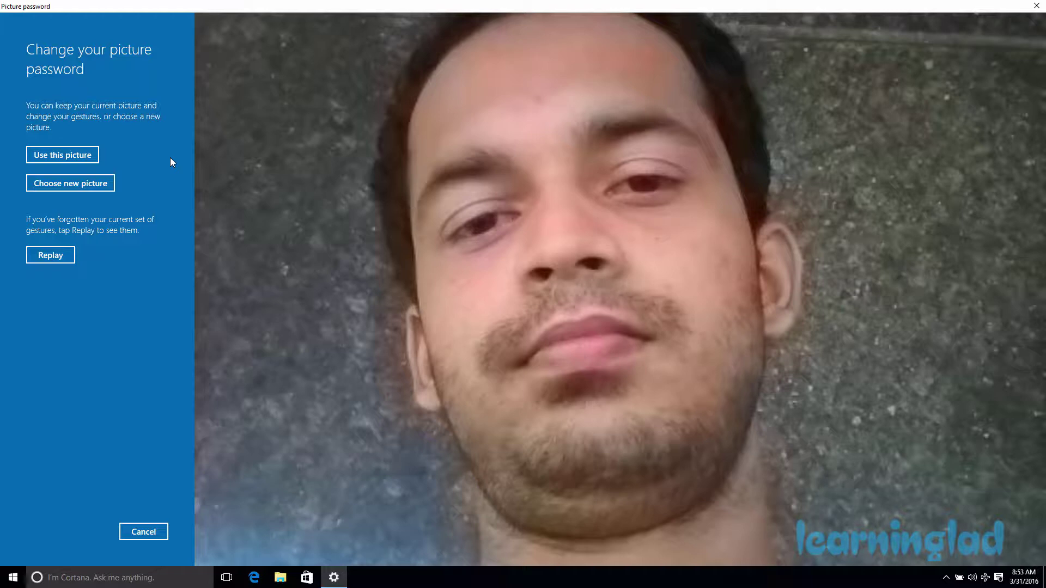
# Step: Load the maroon-shirt portrait from the Desktop, adjust its position, and use it
pyautogui.click(90, 186)
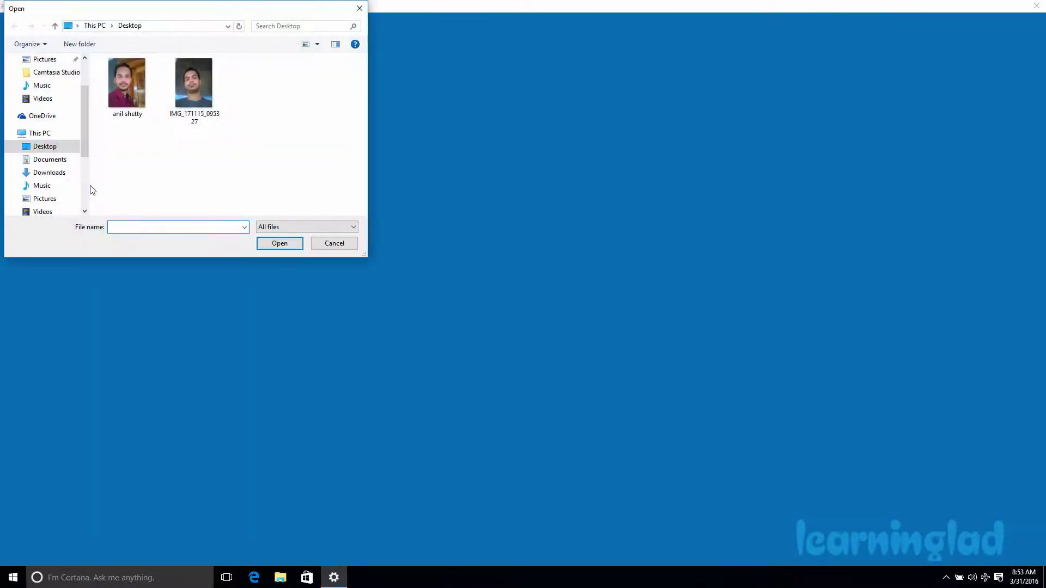
pyautogui.click(132, 98)
pyautogui.click(279, 243)
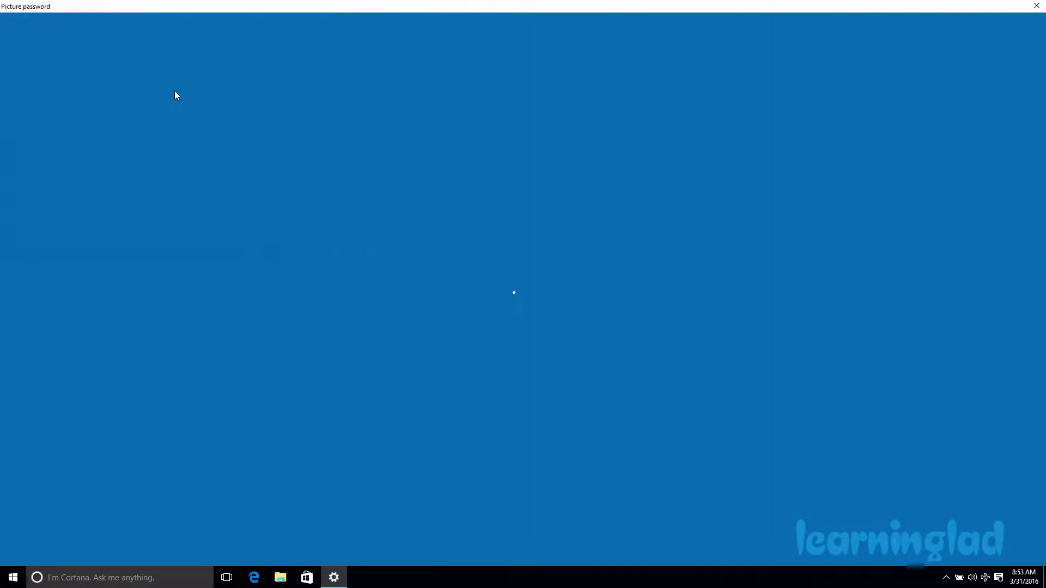
pyautogui.scroll(3, 654, 243)
pyautogui.scroll(-1, 653, 243)
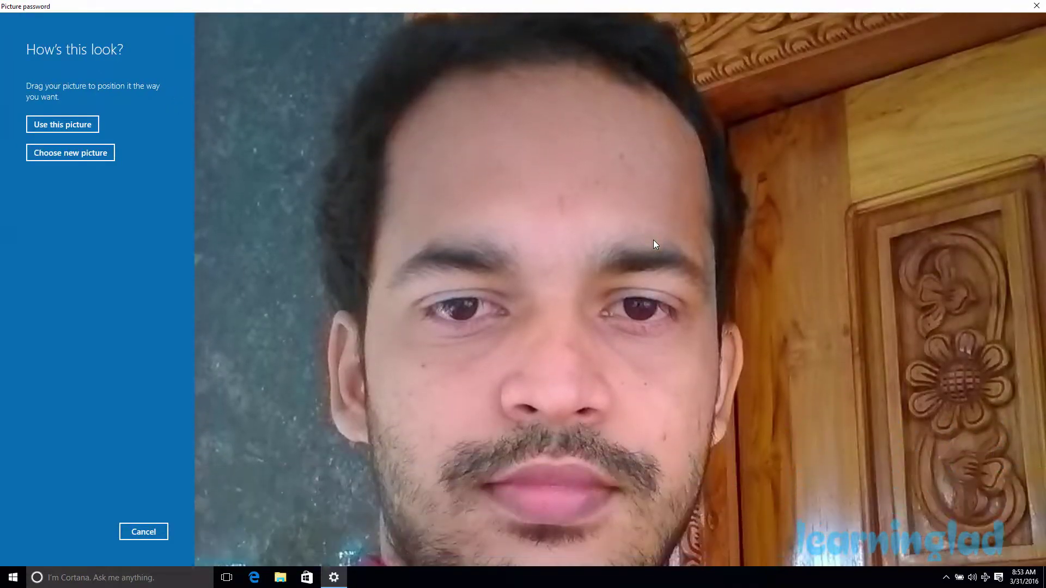
pyautogui.scroll(-1, 653, 242)
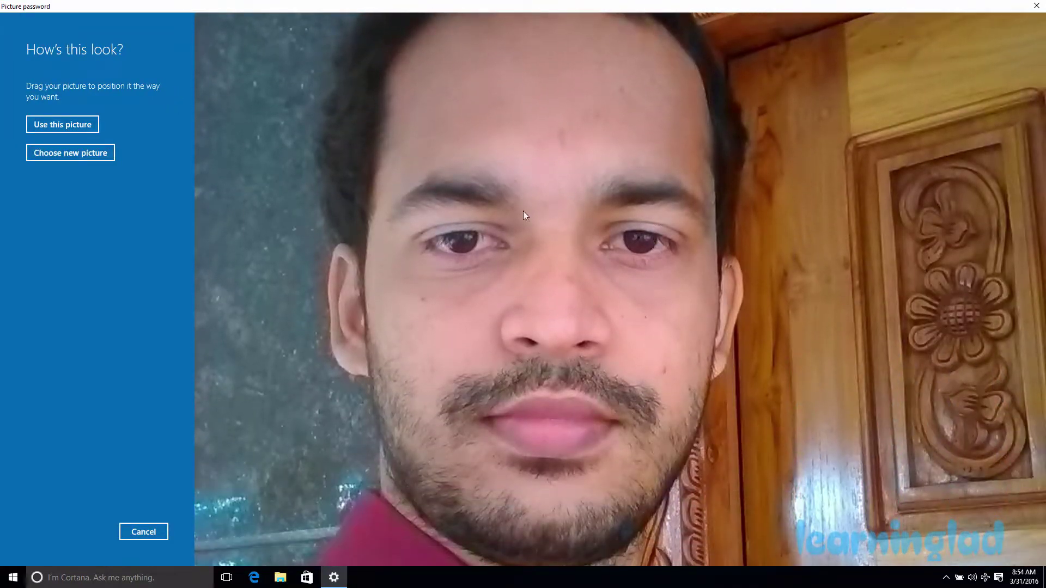
pyautogui.click(71, 124)
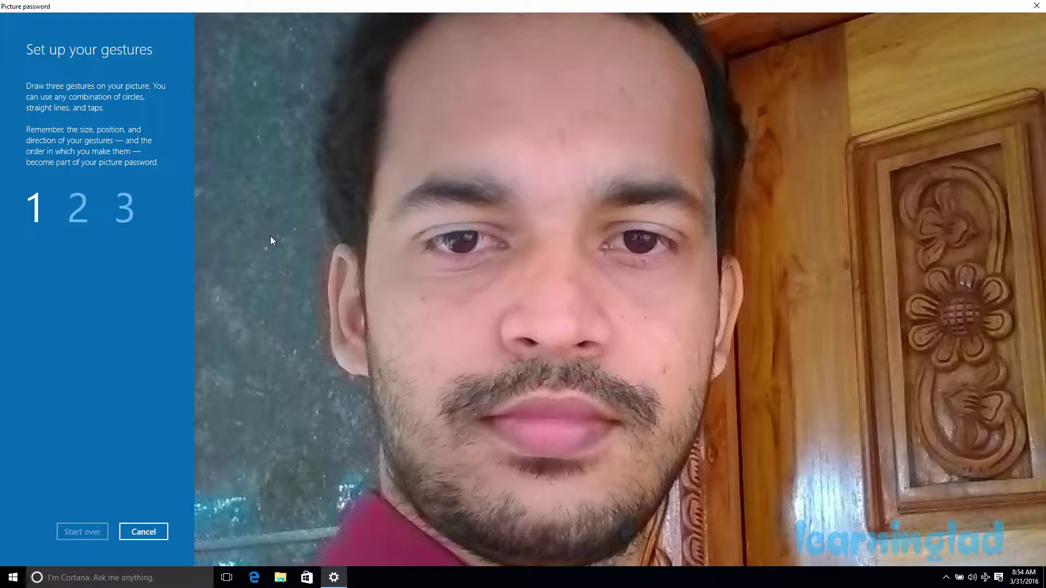
# Step: Draw three tap gestures on the new photo: left eye, right eye, then near the nose
pyautogui.click(460, 240)
pyautogui.click(639, 238)
pyautogui.click(548, 329)
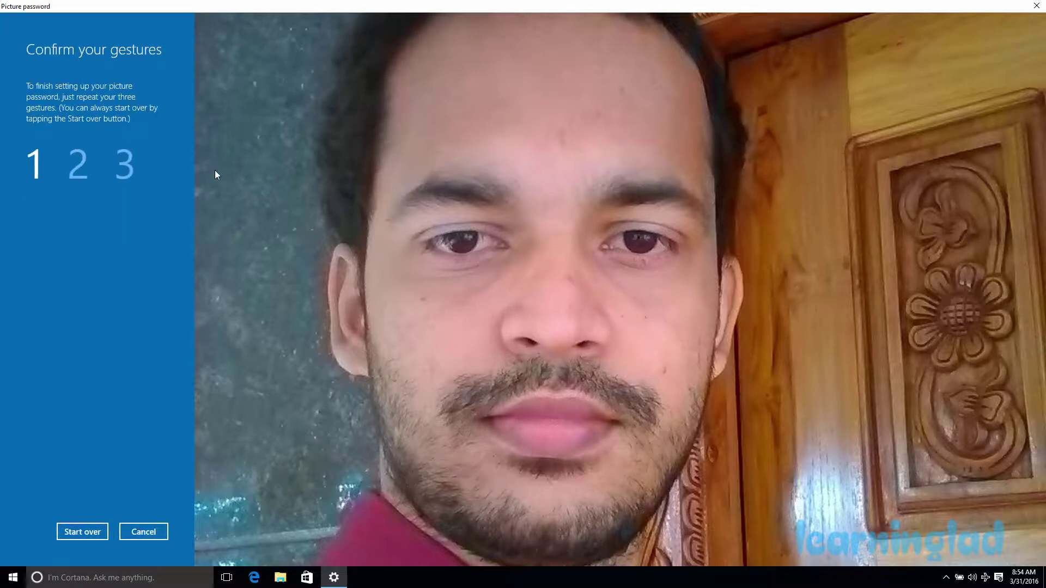
# Step: Repeat the left eye, right eye and nose taps to confirm, then finish the setup
pyautogui.click(460, 238)
pyautogui.click(642, 238)
pyautogui.click(558, 331)
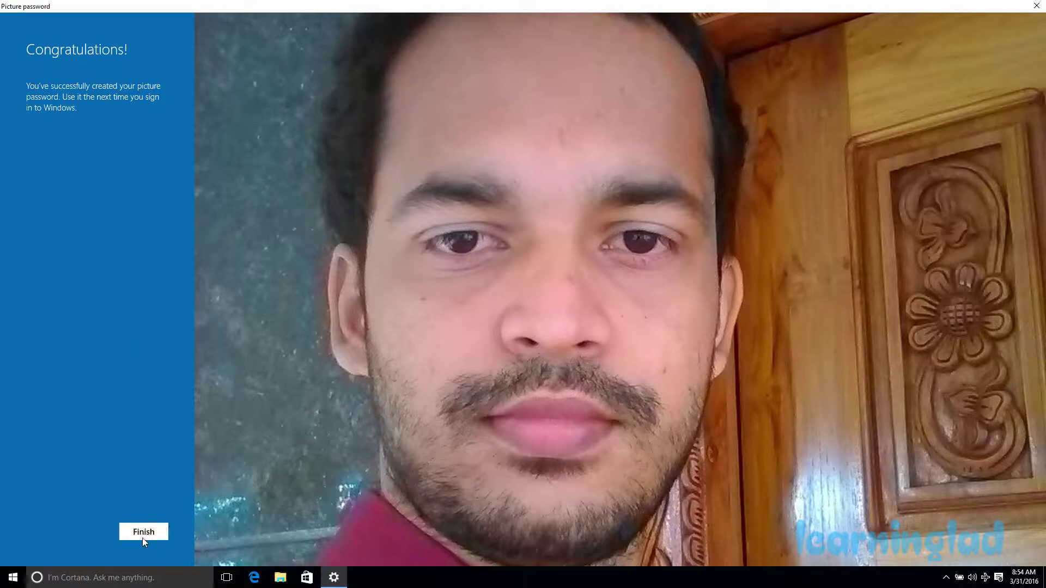
pyautogui.click(160, 533)
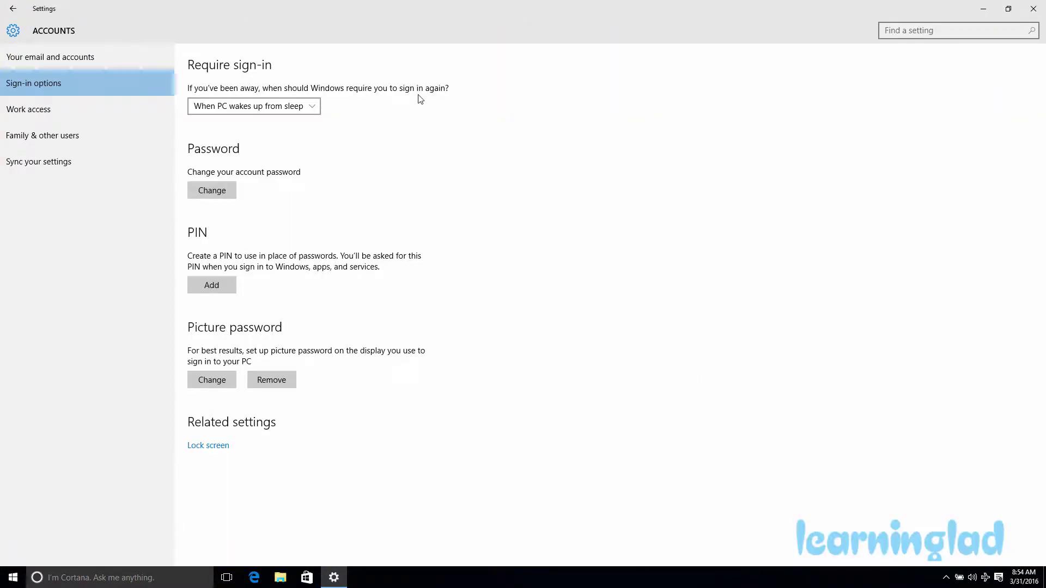
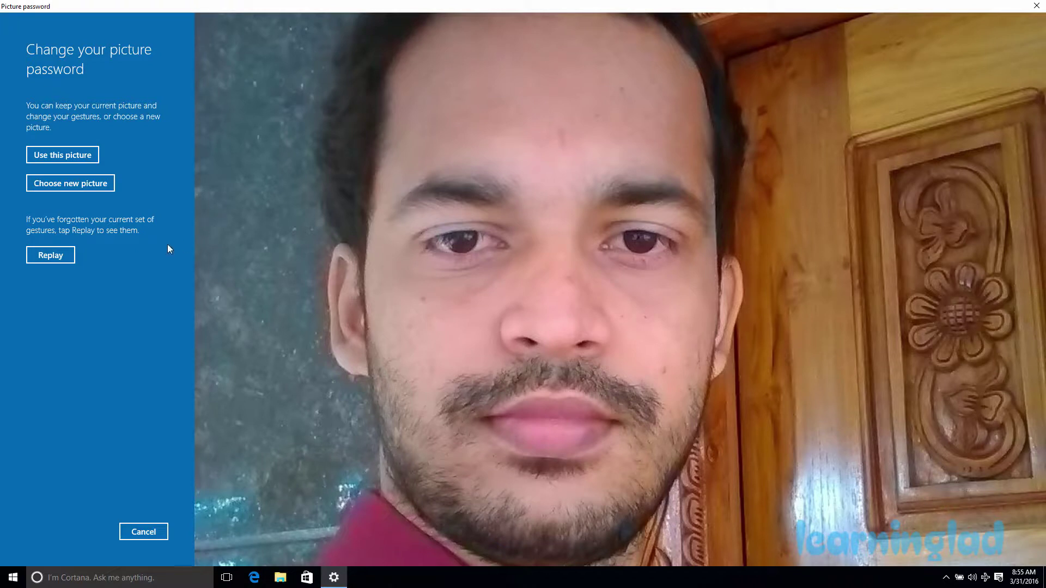
# Step: Replay the current gestures and trace the example taps on the left eye, right eye and nose
pyautogui.click(64, 257)
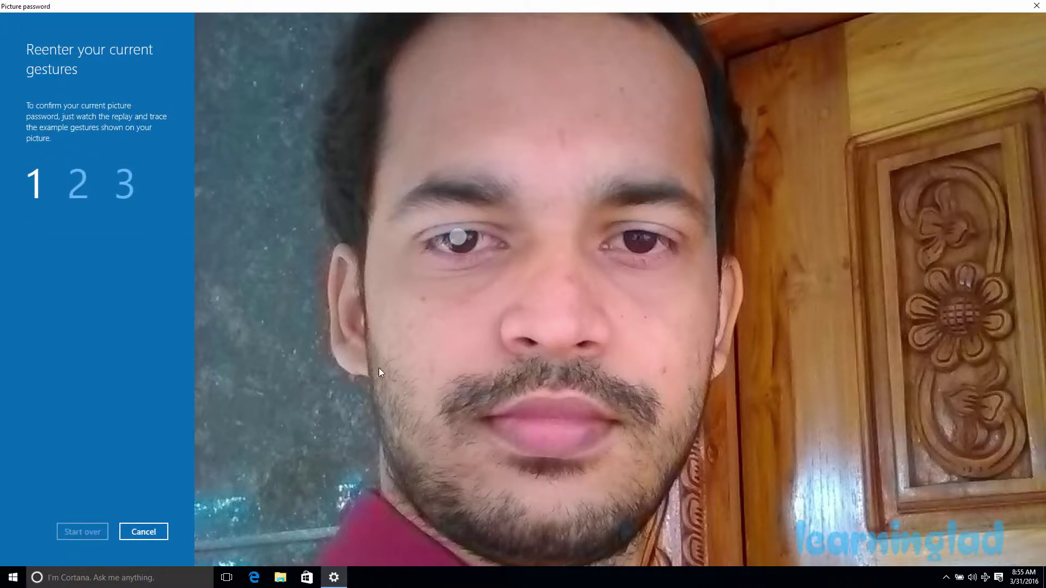
pyautogui.click(457, 238)
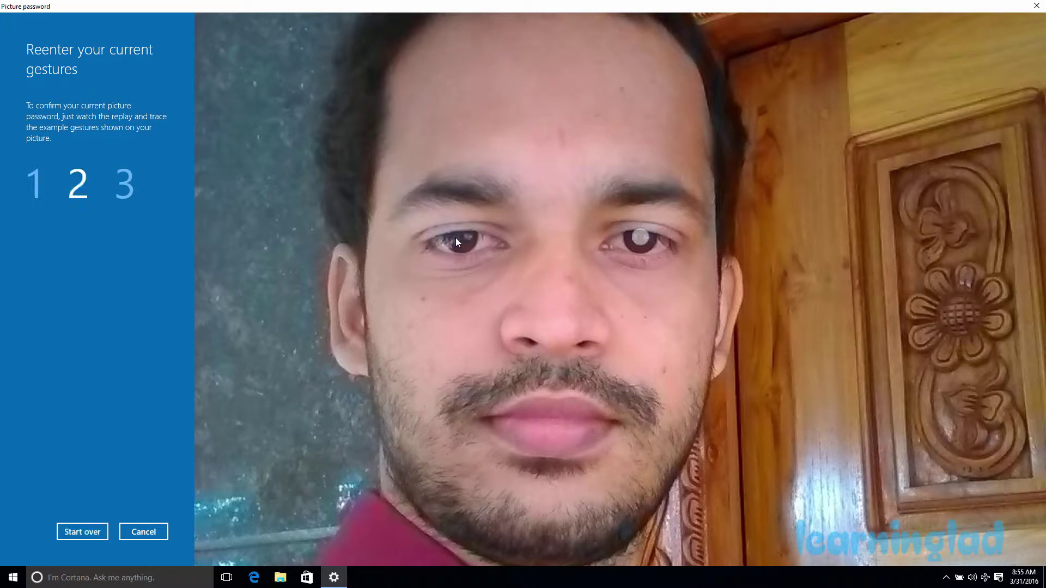
pyautogui.click(641, 238)
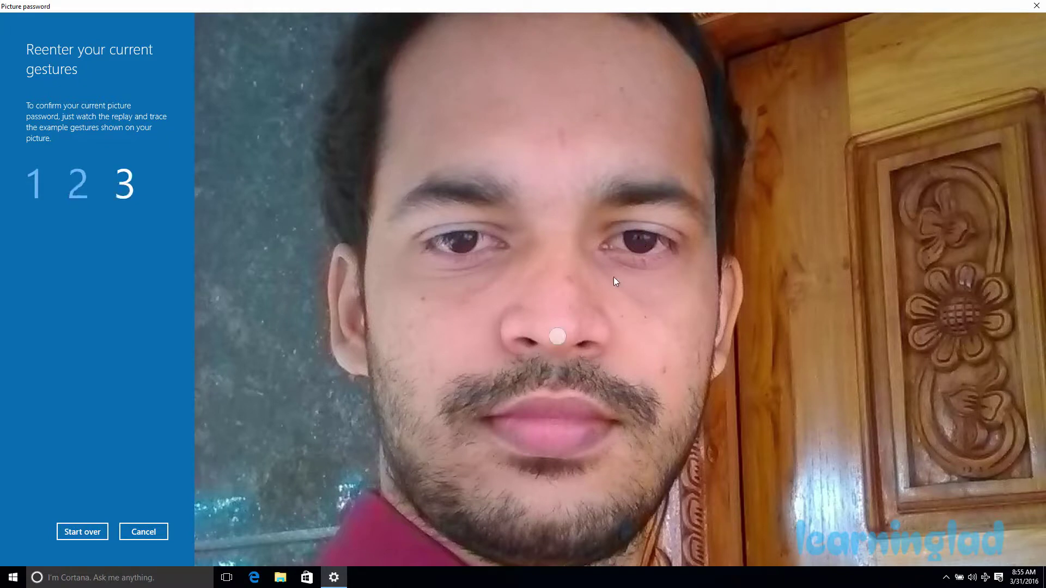
pyautogui.click(557, 338)
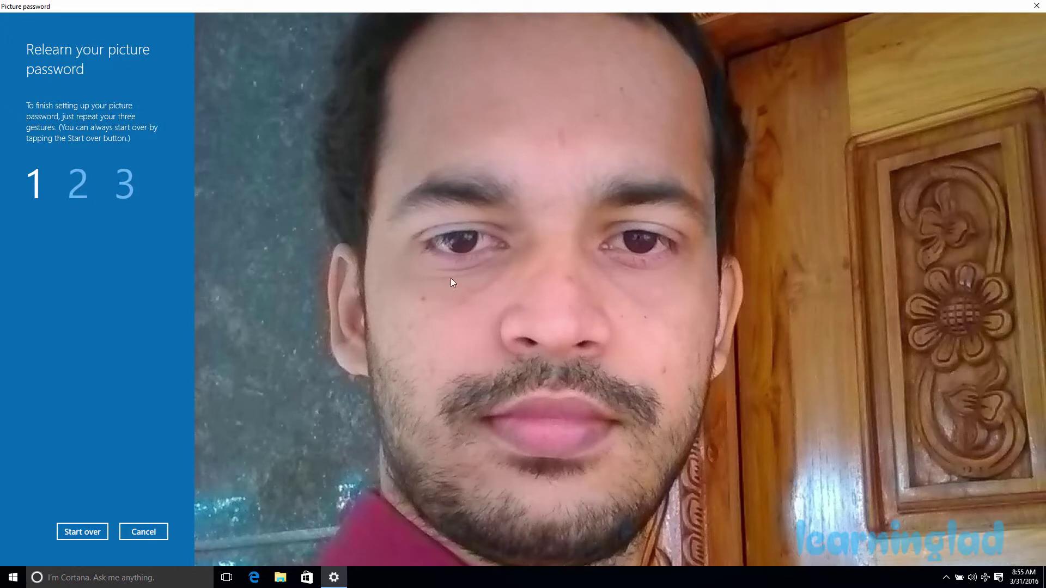
# Step: Repeat the left-eye, right-eye and nose taps to relearn the picture password
pyautogui.click(460, 242)
pyautogui.click(639, 237)
pyautogui.click(557, 335)
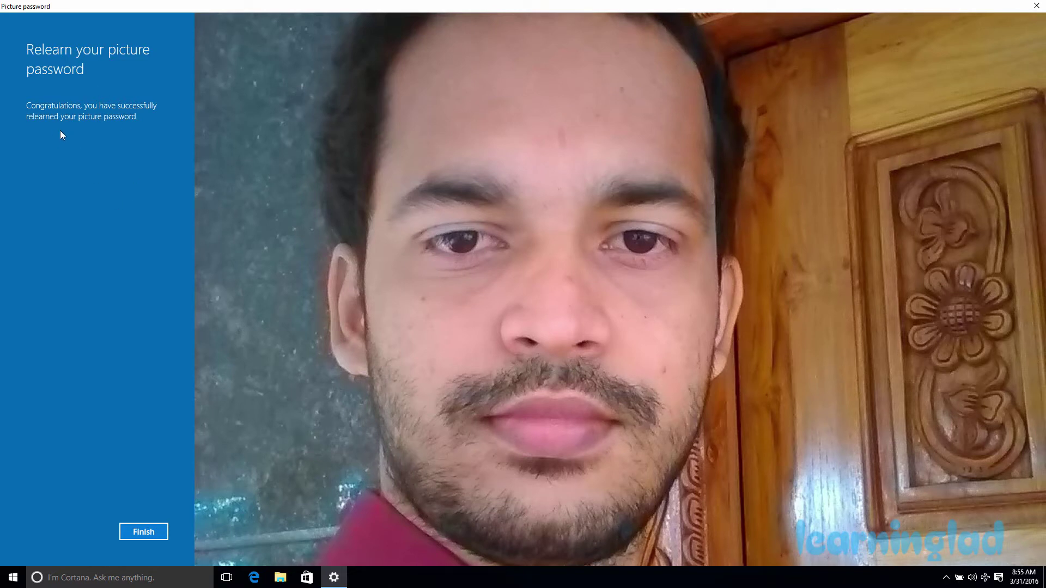
# Step: Finish the picture password wizard, then choose Remove under Picture password in Sign-in options
pyautogui.press('Return')
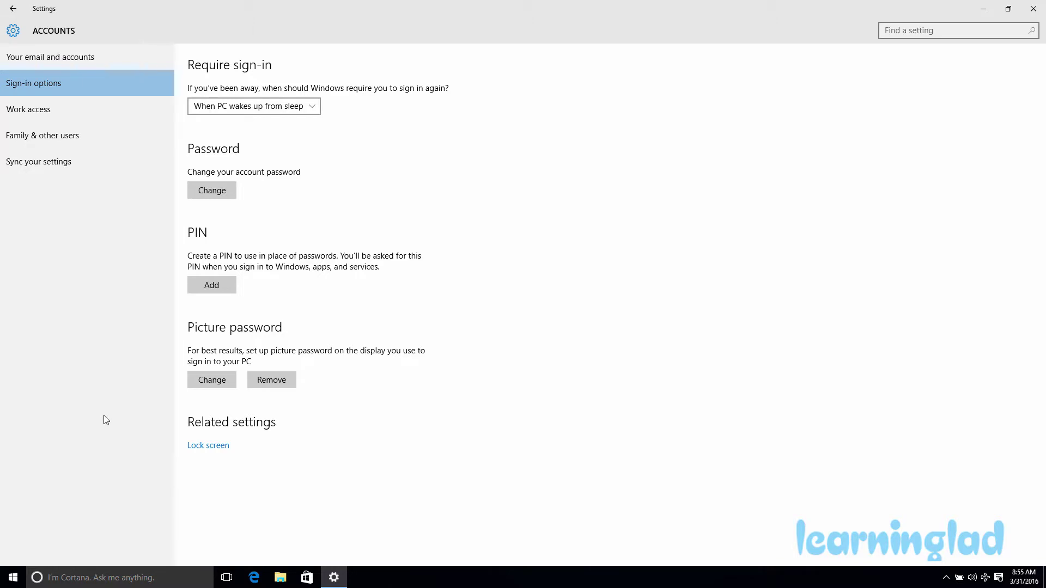
pyautogui.click(292, 385)
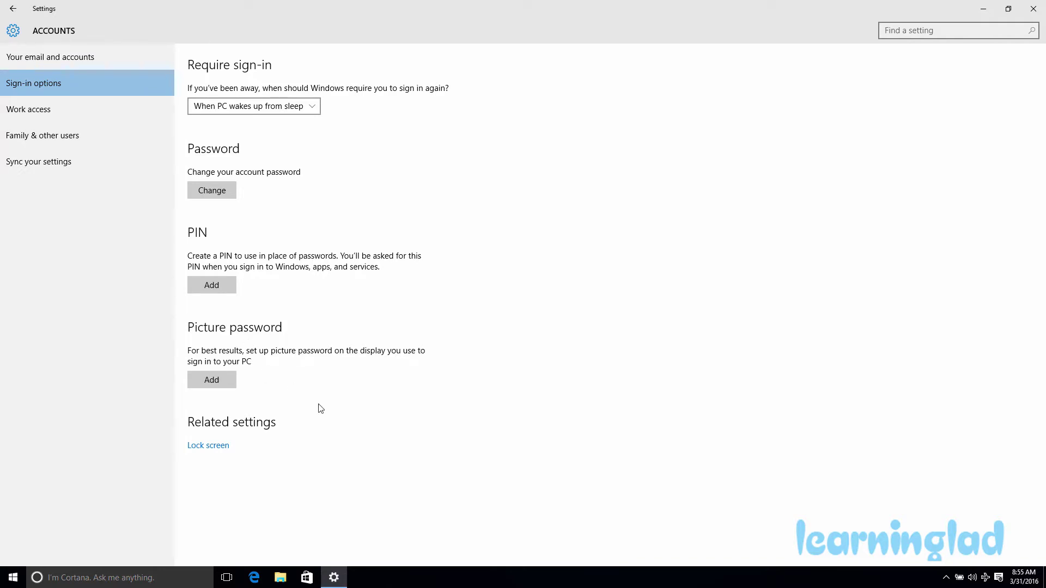